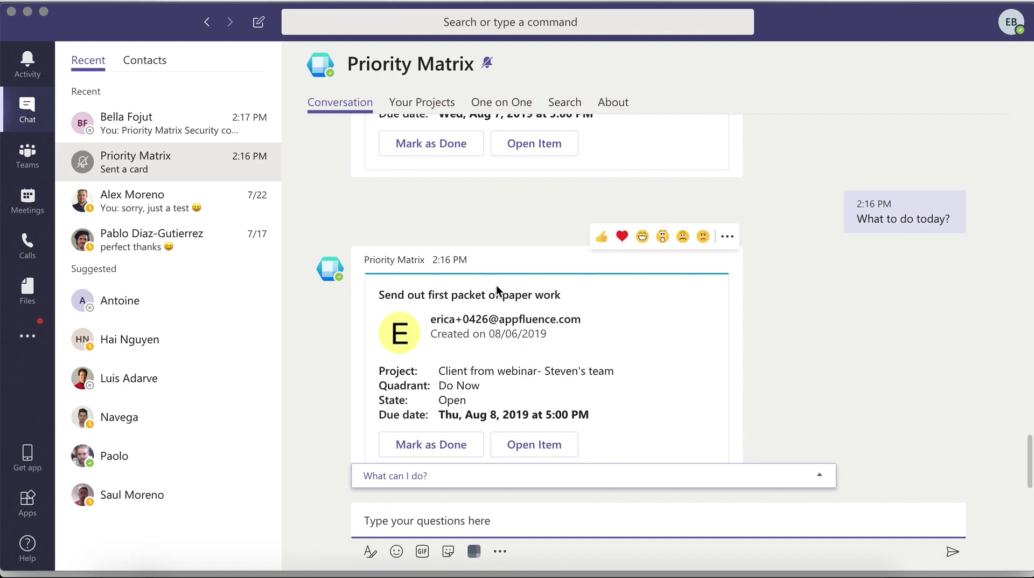
Step: Ask the Priority Matrix bot 'What to do today?', then open the colleague's chat from Recent
{"action": "left_click", "coordinate": [454, 477]}
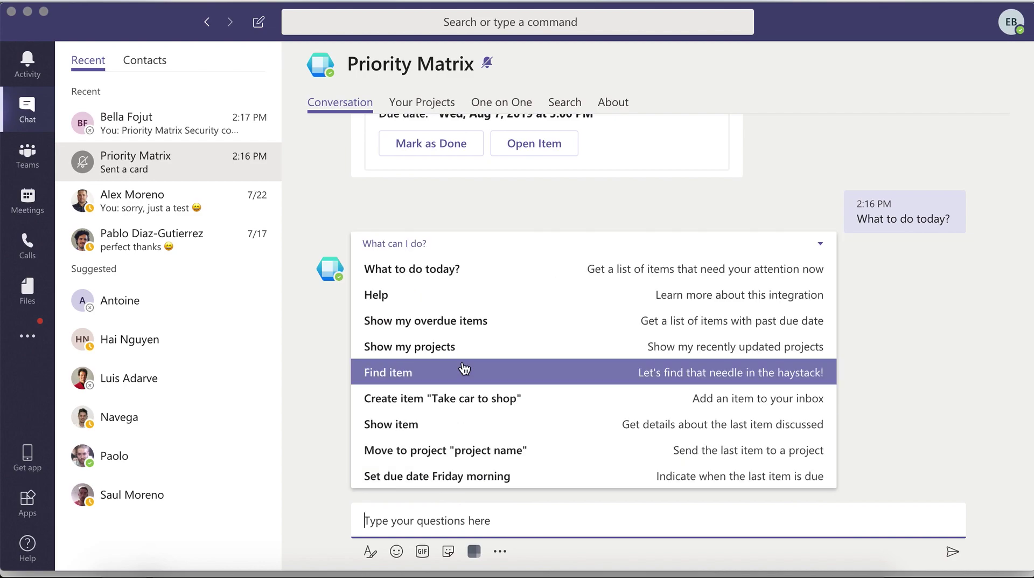
{"action": "left_click", "coordinate": [444, 269]}
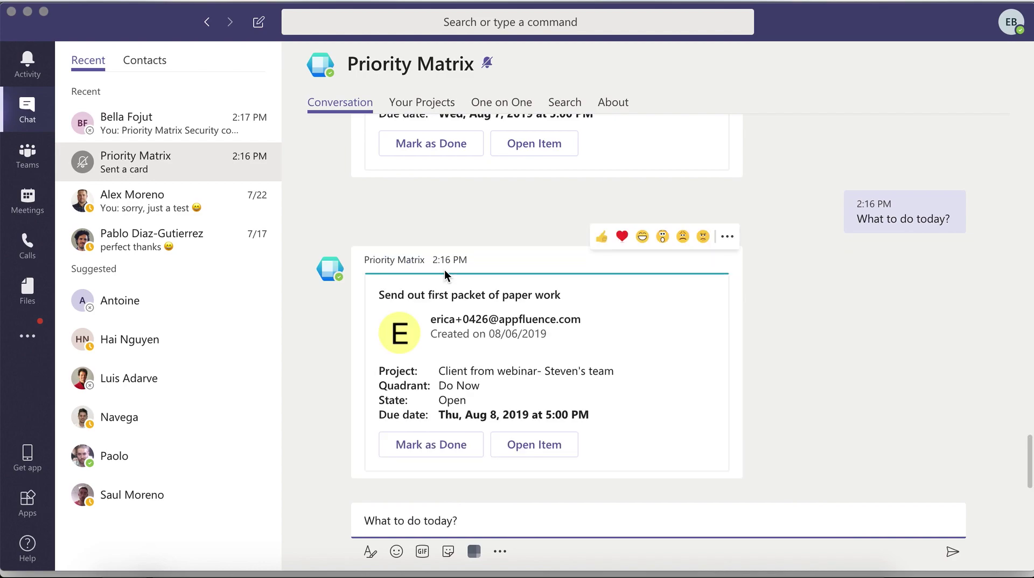
{"action": "key", "text": "Return"}
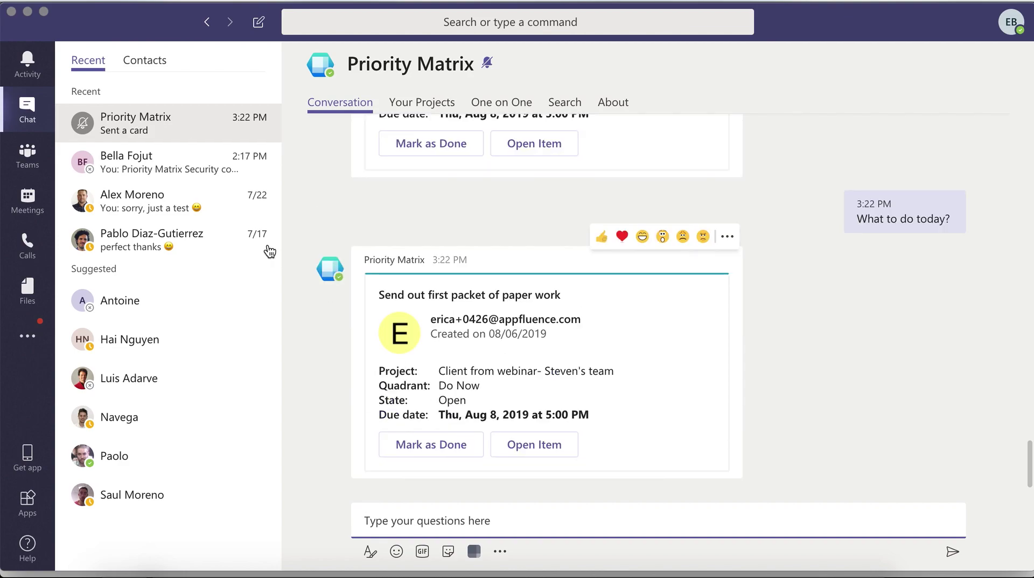
{"action": "left_click", "coordinate": [163, 163]}
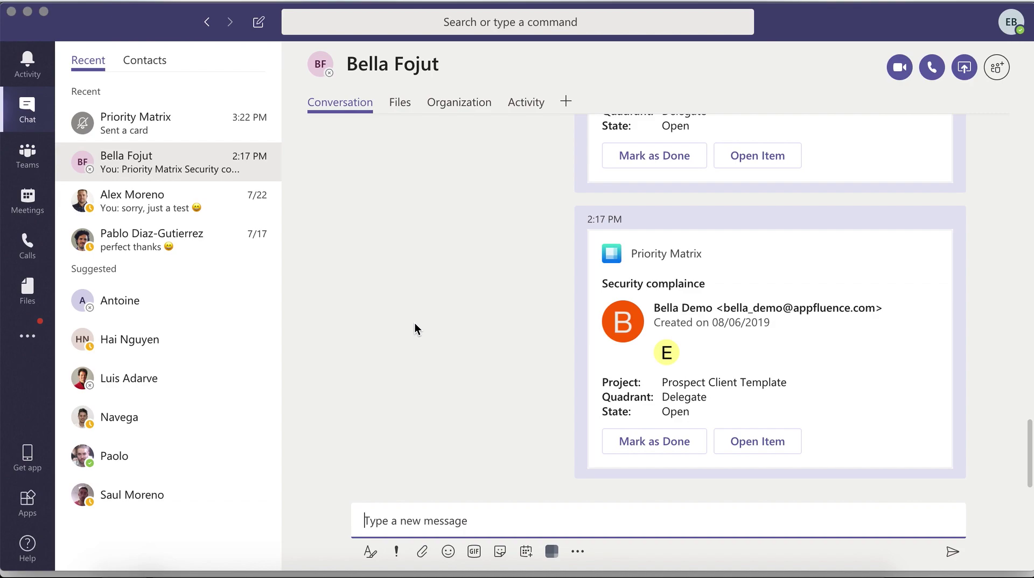
Step: Post the Security complaince item card from Priority Matrix into the colleague's chat
{"action": "left_click", "coordinate": [552, 551]}
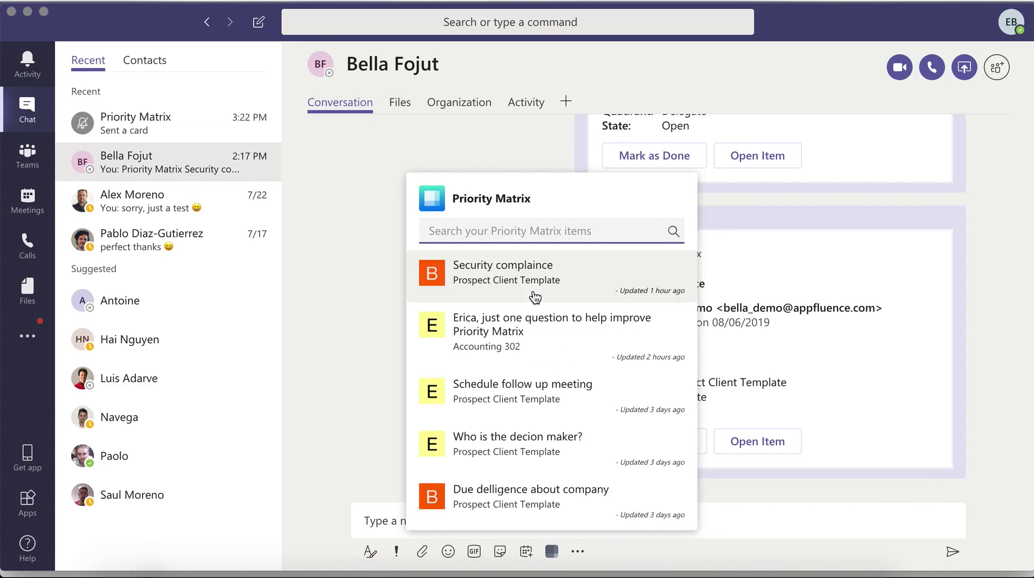
{"action": "left_click", "coordinate": [526, 286]}
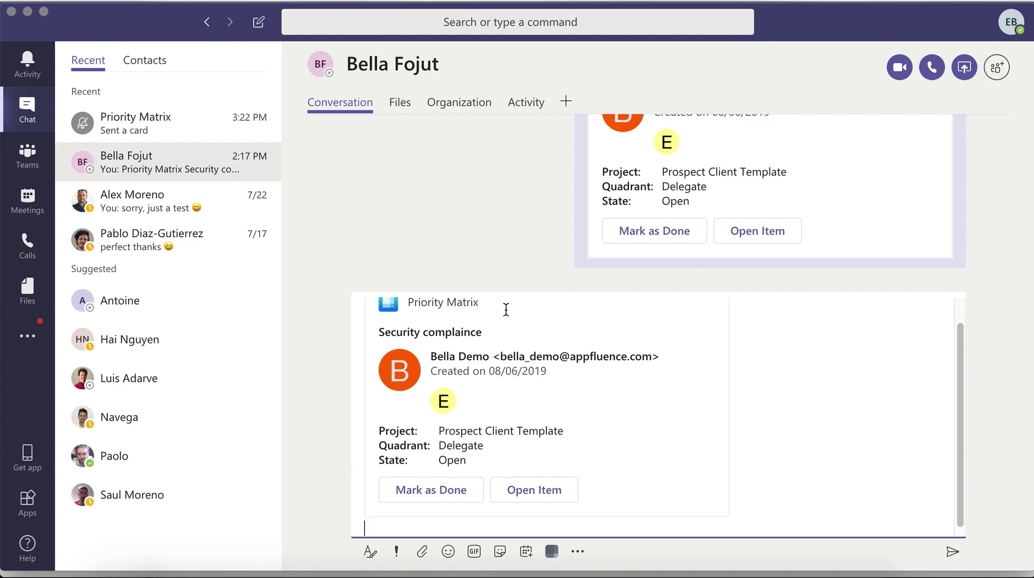
{"action": "key", "text": "Return"}
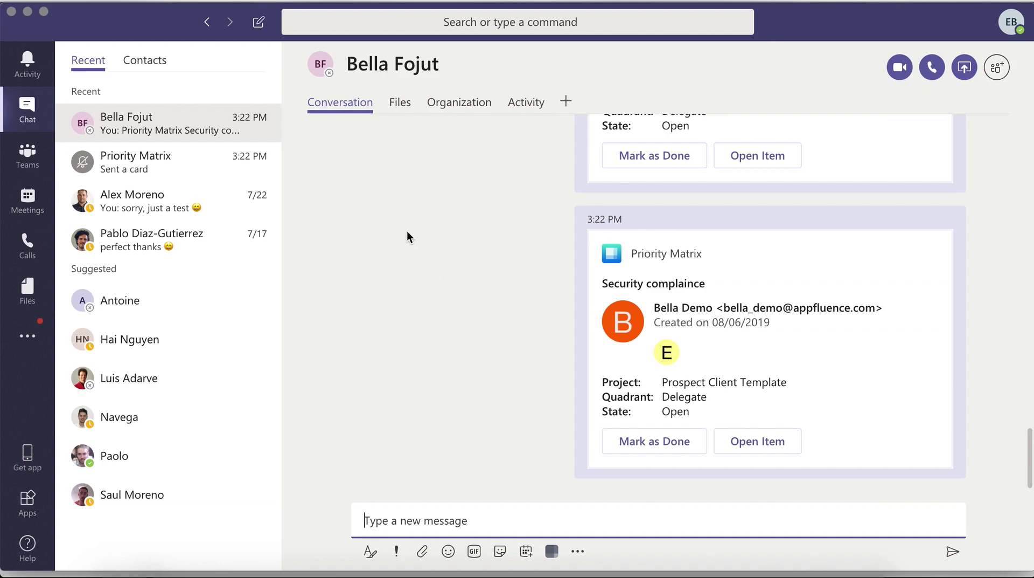
Step: Open the Accounting 302 project matrix in Priority Matrix, then switch to the One on One view
{"action": "left_click", "coordinate": [181, 176]}
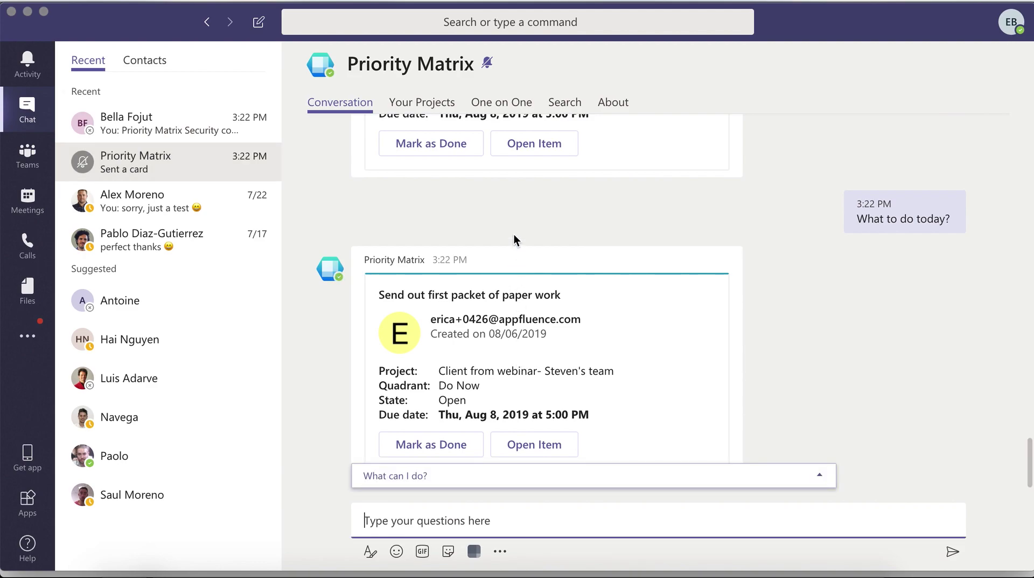
{"action": "left_click", "coordinate": [437, 105]}
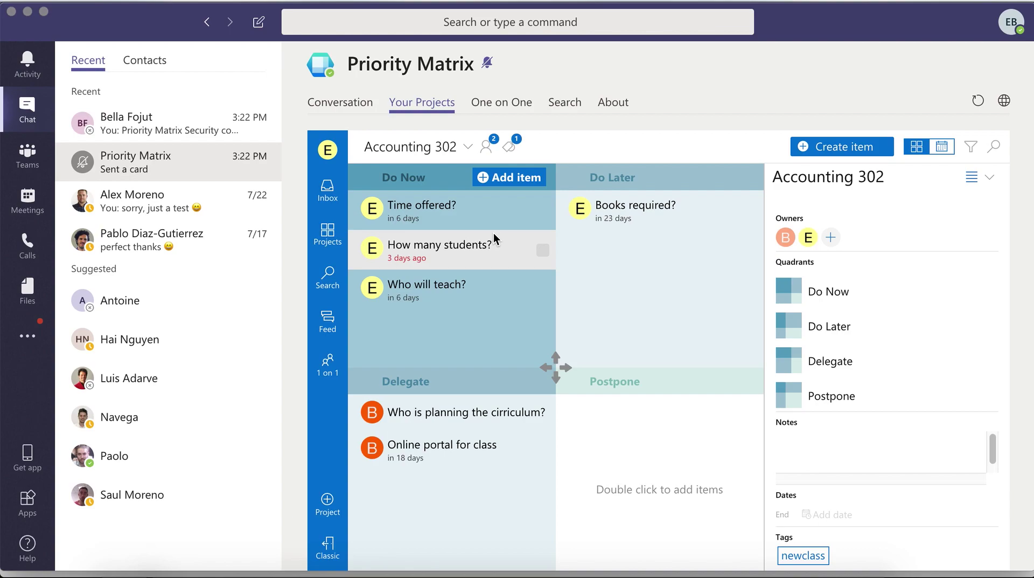
{"action": "left_click", "coordinate": [341, 233]}
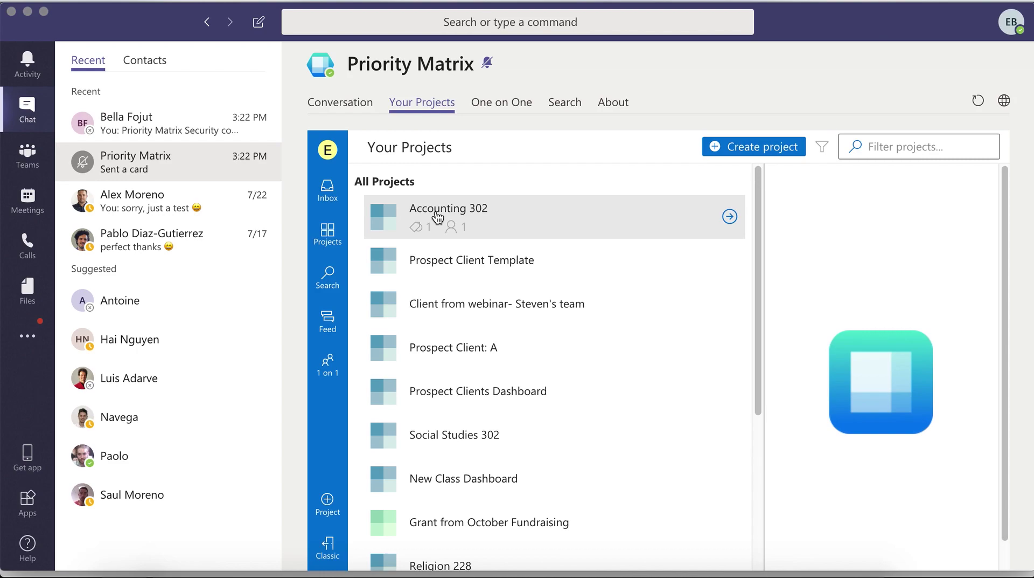
{"action": "left_click", "coordinate": [731, 217]}
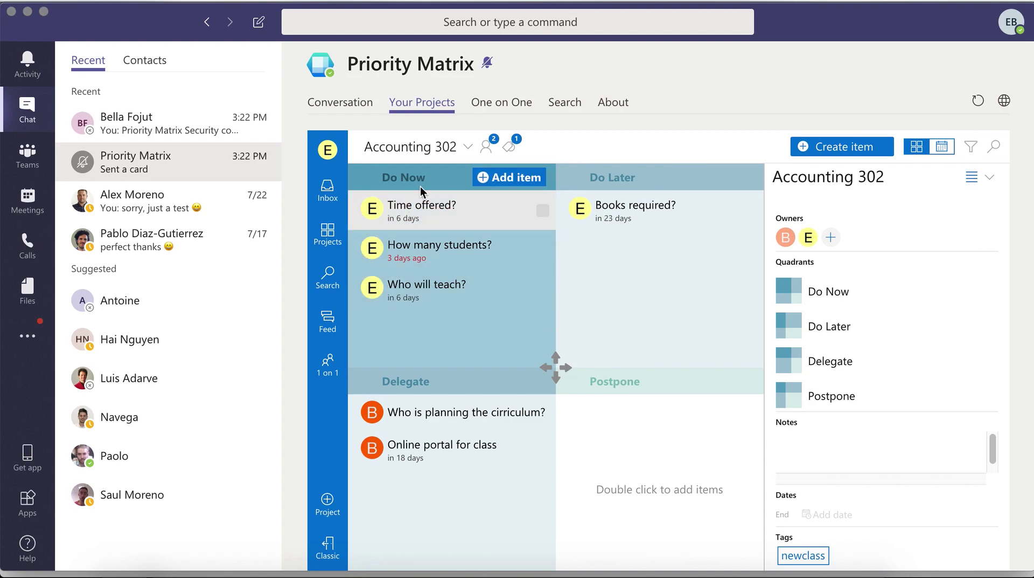
{"action": "left_click", "coordinate": [502, 102]}
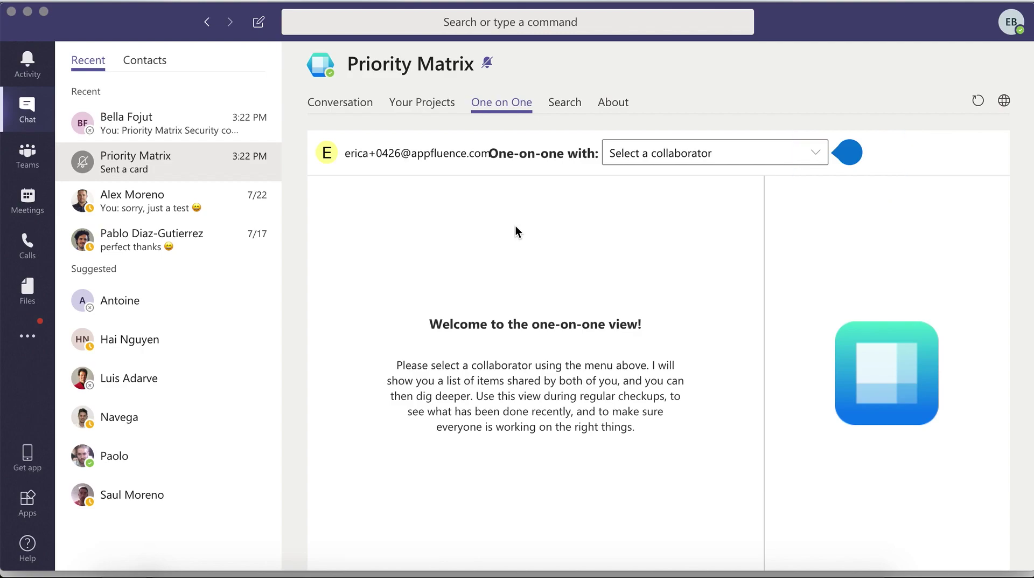
{"action": "left_click", "coordinate": [647, 153]}
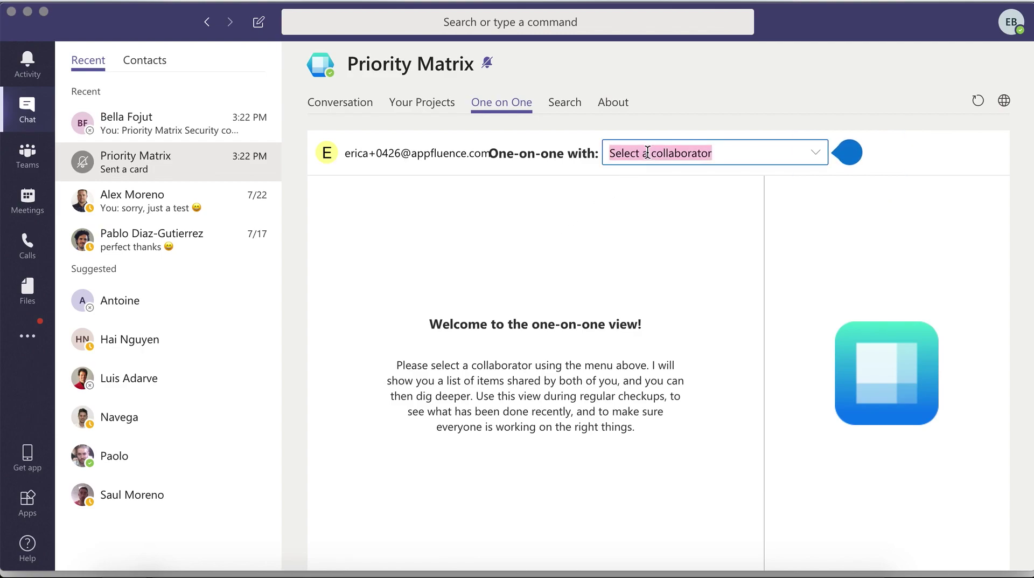
Step: Choose a collaborator and view the Due delligence about company task's details
{"action": "left_click", "coordinate": [566, 208]}
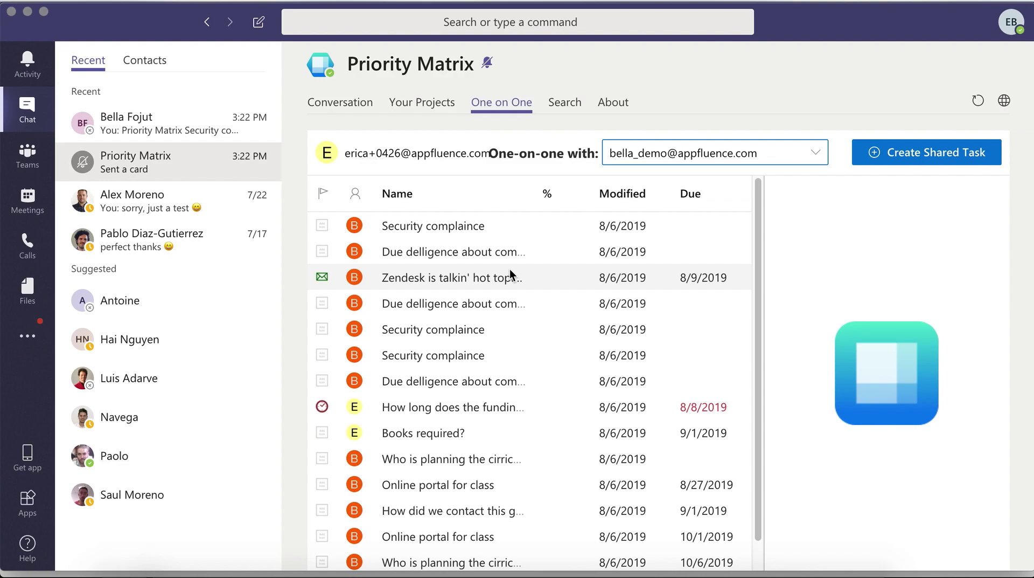
{"action": "left_click", "coordinate": [461, 245]}
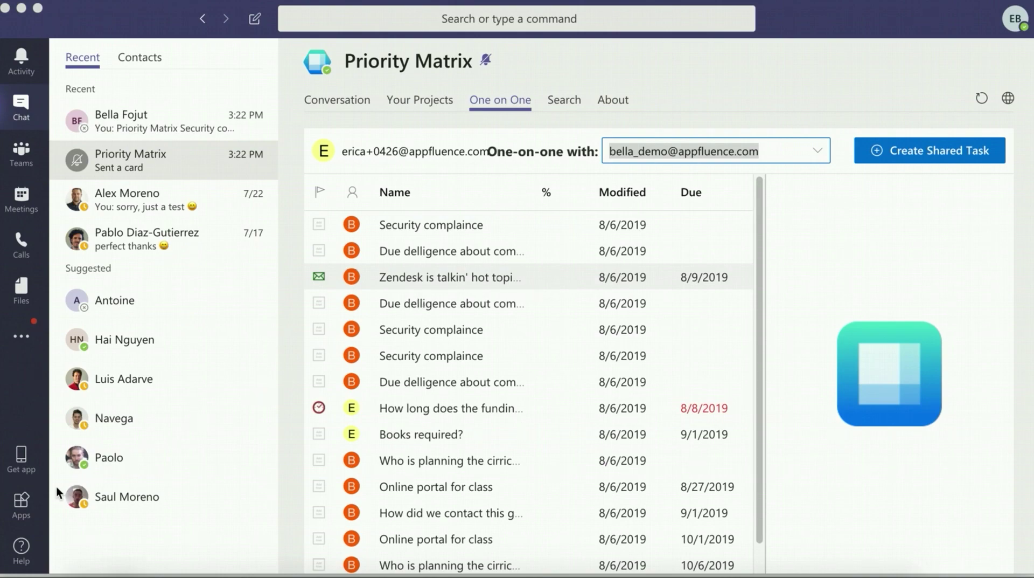
Step: Open the Apps store from the left rail
{"action": "left_click", "coordinate": [21, 502]}
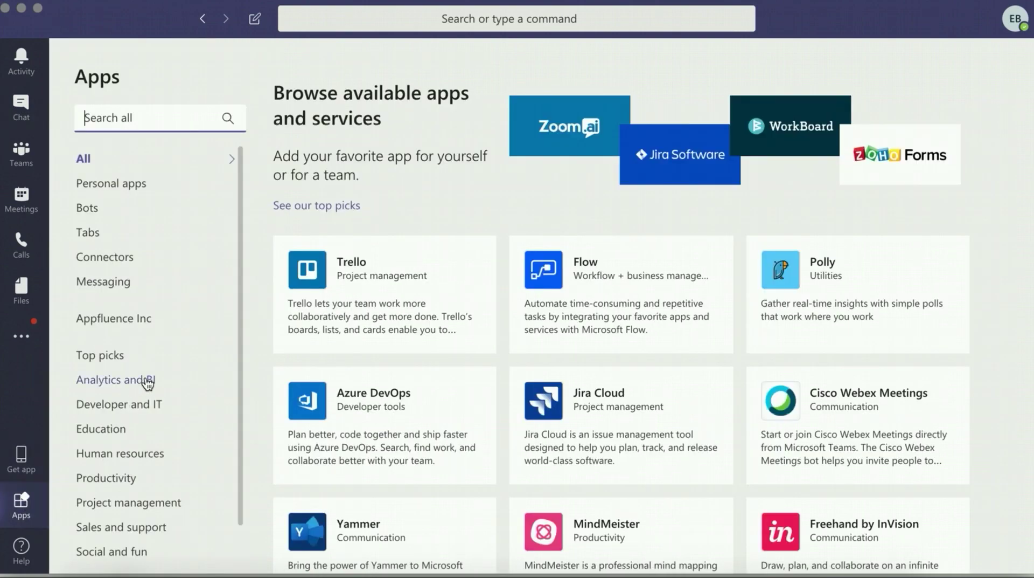